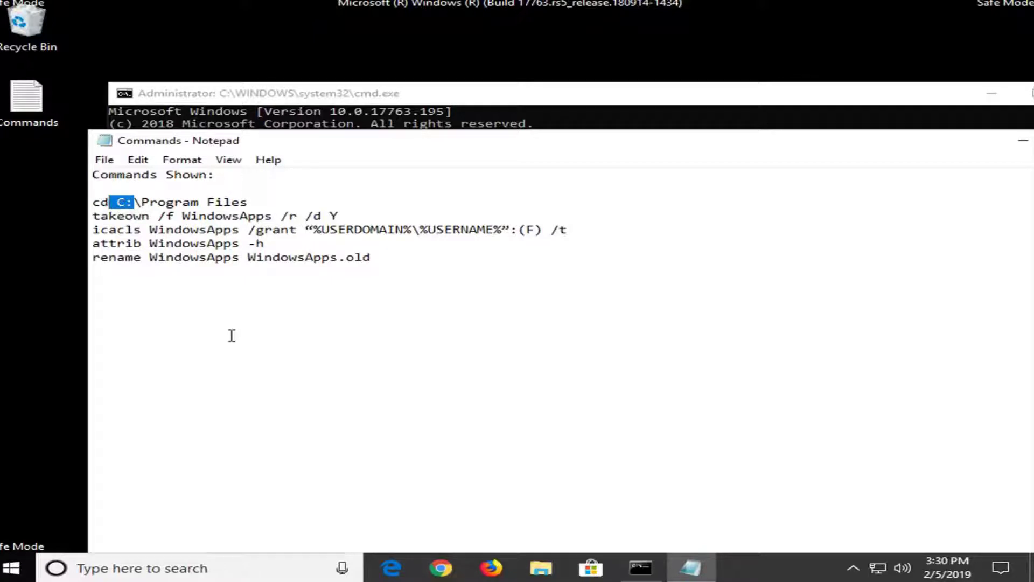
- Check the system drive's letter under This PC in File Explorer and compare it with the cd command in the Commands notes
{"action": "left_click", "coordinate": [347, 303]}
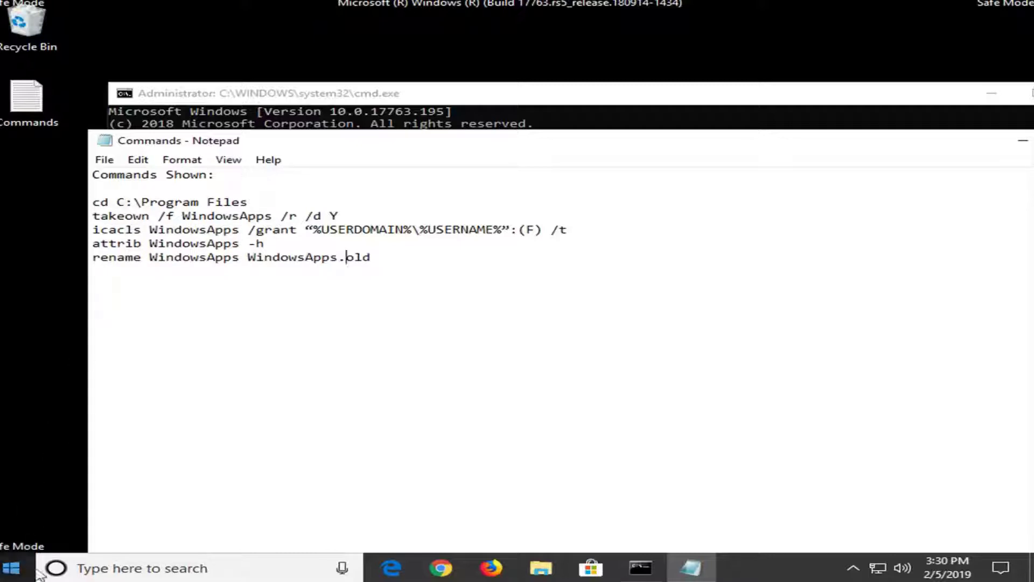
{"action": "left_click", "coordinate": [543, 570]}
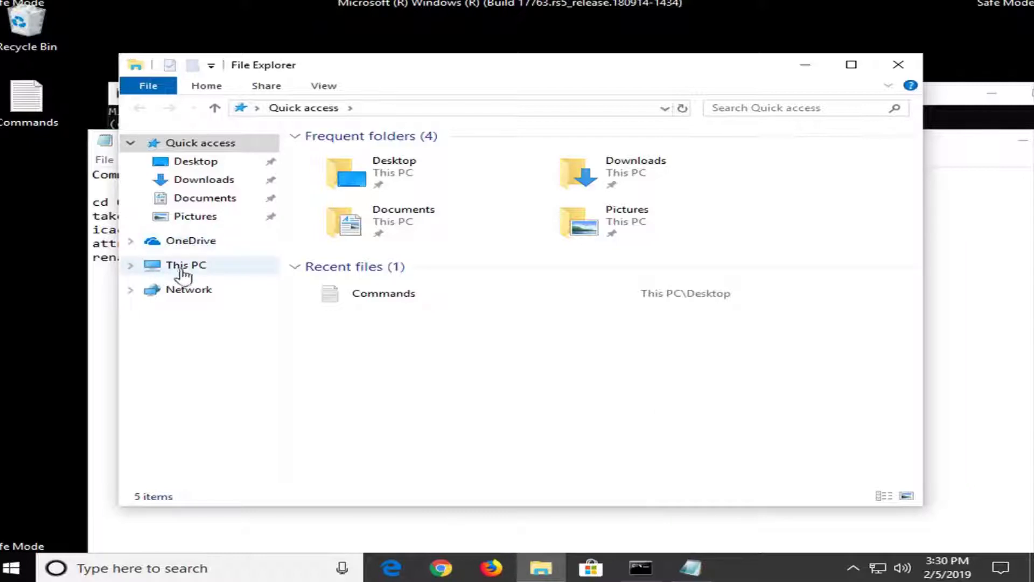
{"action": "left_click", "coordinate": [229, 272]}
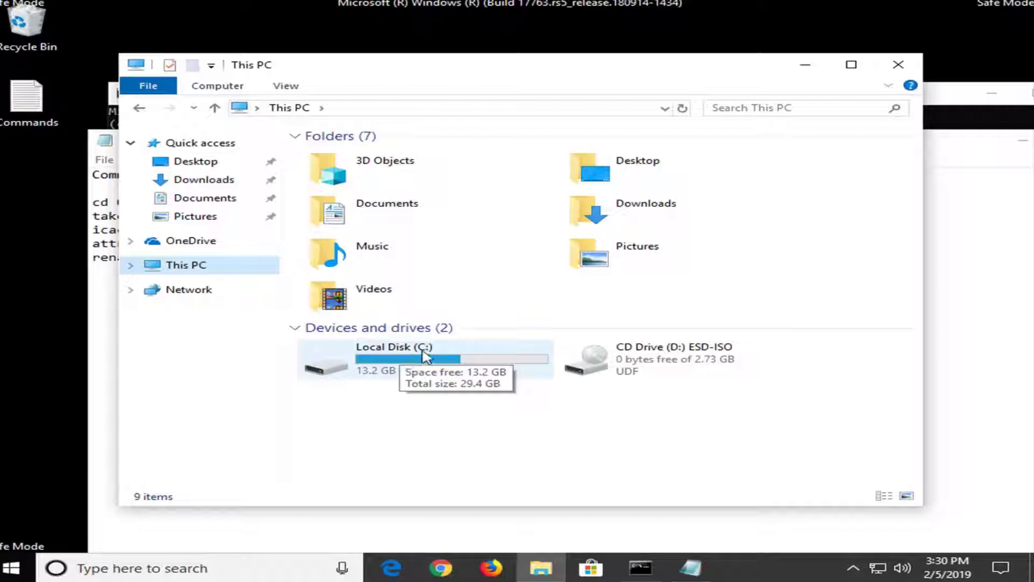
{"action": "left_click", "coordinate": [898, 64]}
{"action": "left_click_drag", "start_coordinate": [117, 200], "coordinate": [128, 200]}
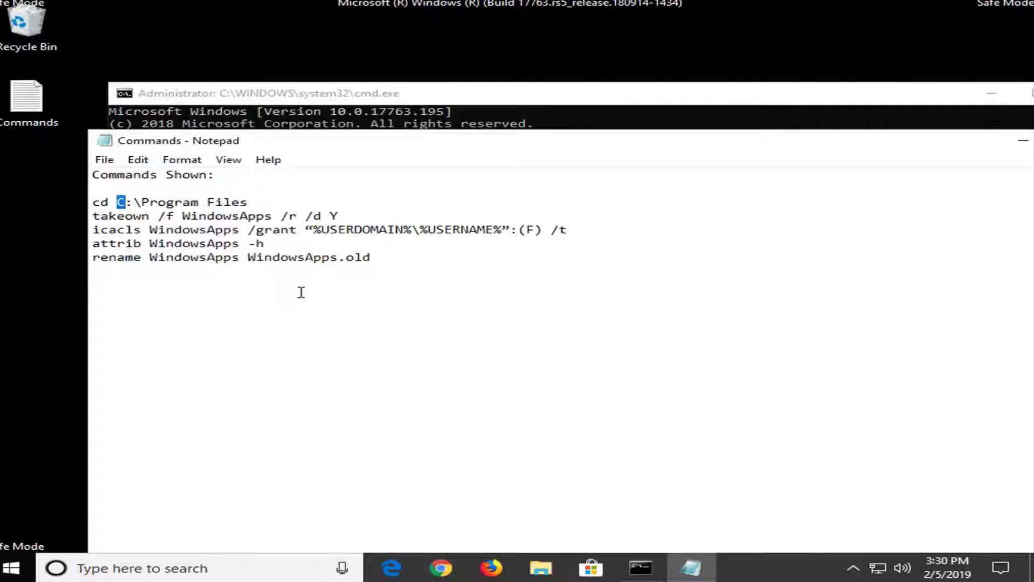
- Copy the line "cd C:\Program Files" from the Commands text file
{"action": "left_click", "coordinate": [372, 298]}
{"action": "left_click_drag", "start_coordinate": [258, 201], "coordinate": [92, 202]}
{"action": "right_click", "coordinate": [151, 206]}
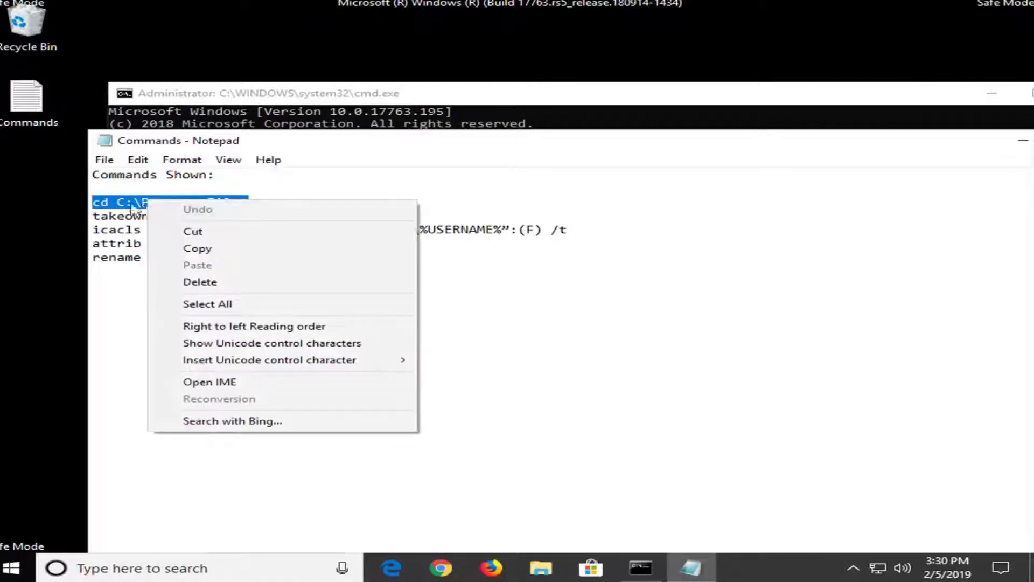
{"action": "left_click", "coordinate": [188, 249]}
{"action": "right_click", "coordinate": [170, 206]}
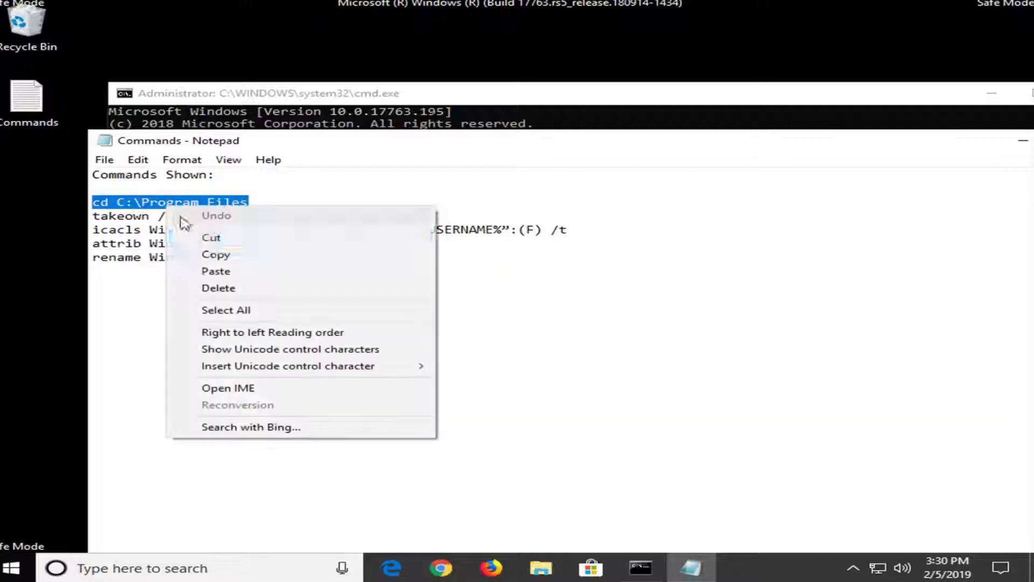
{"action": "left_click", "coordinate": [216, 253]}
- Switch to the Command Prompt and run the copied command to change the directory to C:\Program Files
{"action": "left_click", "coordinate": [616, 100]}
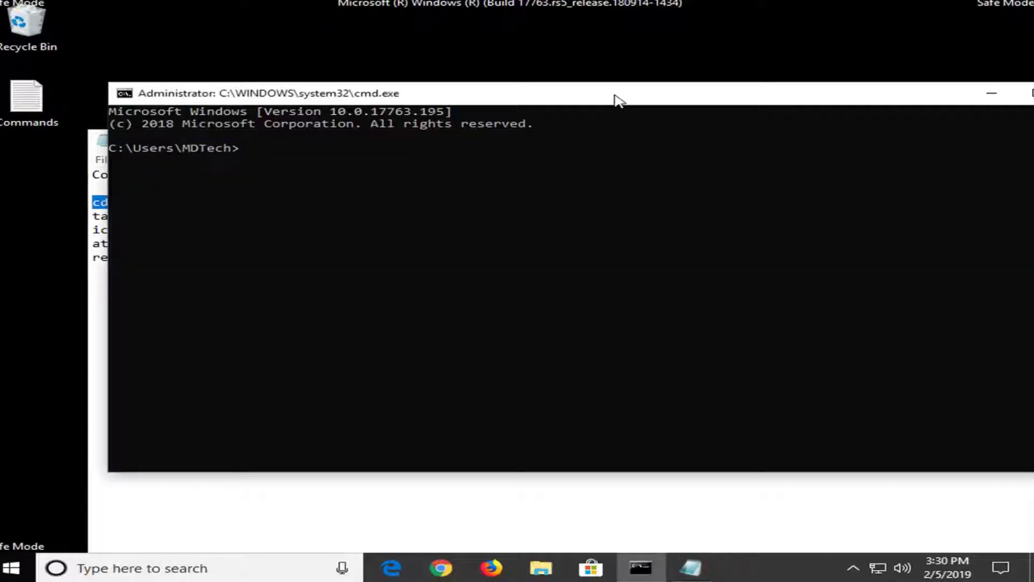
{"action": "left_click_drag", "start_coordinate": [618, 94], "coordinate": [567, 101]}
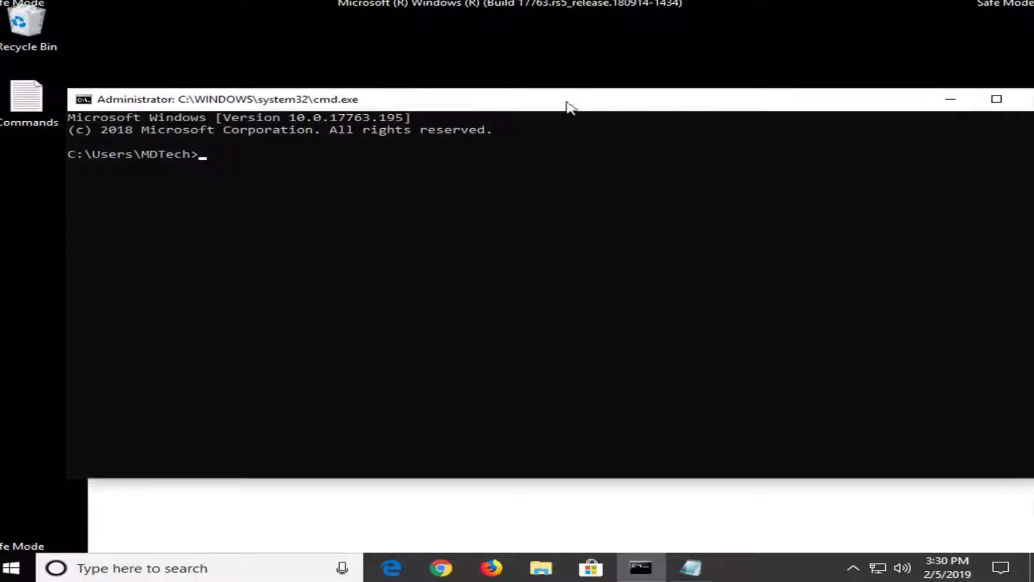
{"action": "right_click", "coordinate": [558, 102]}
{"action": "left_click", "coordinate": [588, 218]}
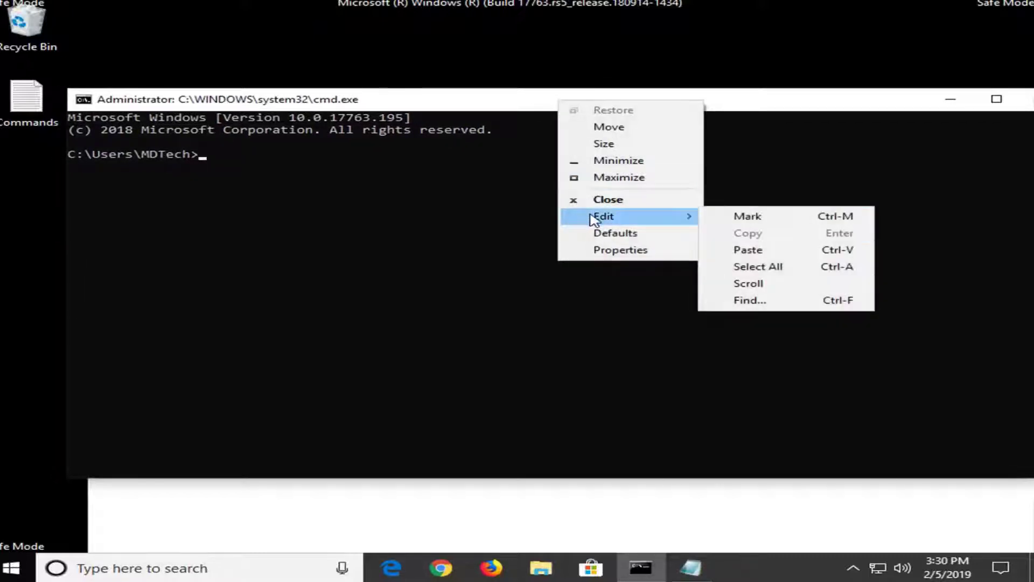
{"action": "left_click", "coordinate": [753, 249]}
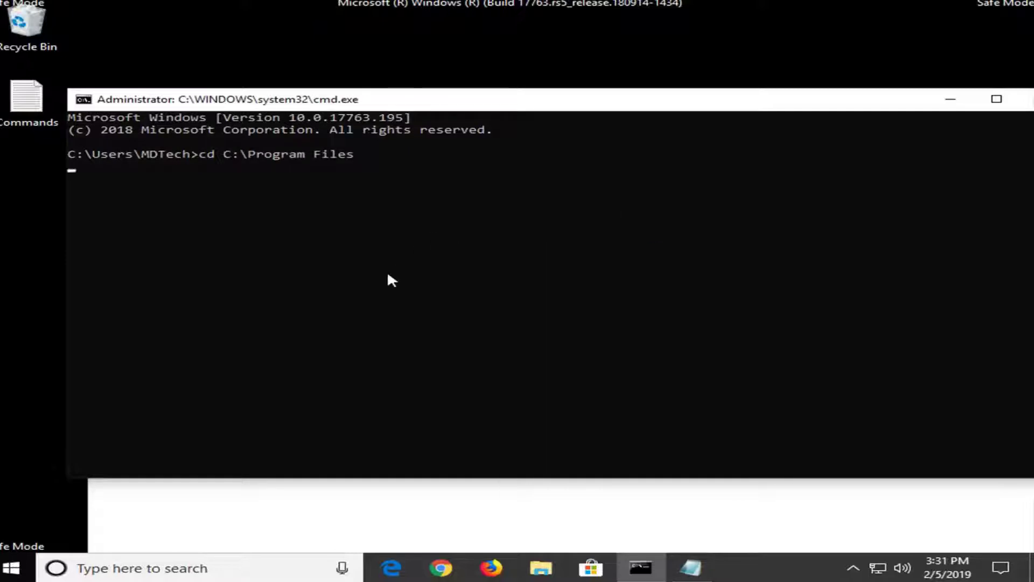
- Copy "takeown /f WindowsApps /r /d Y" from the Notepad notes and run it in the Command Prompt
{"action": "left_click", "coordinate": [296, 529]}
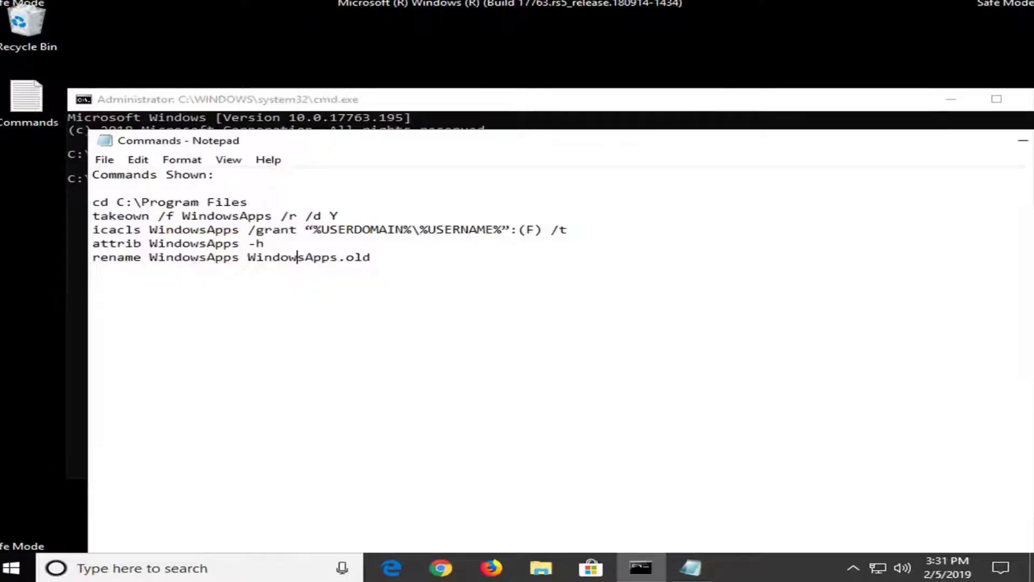
{"action": "left_click_drag", "start_coordinate": [381, 216], "coordinate": [69, 216]}
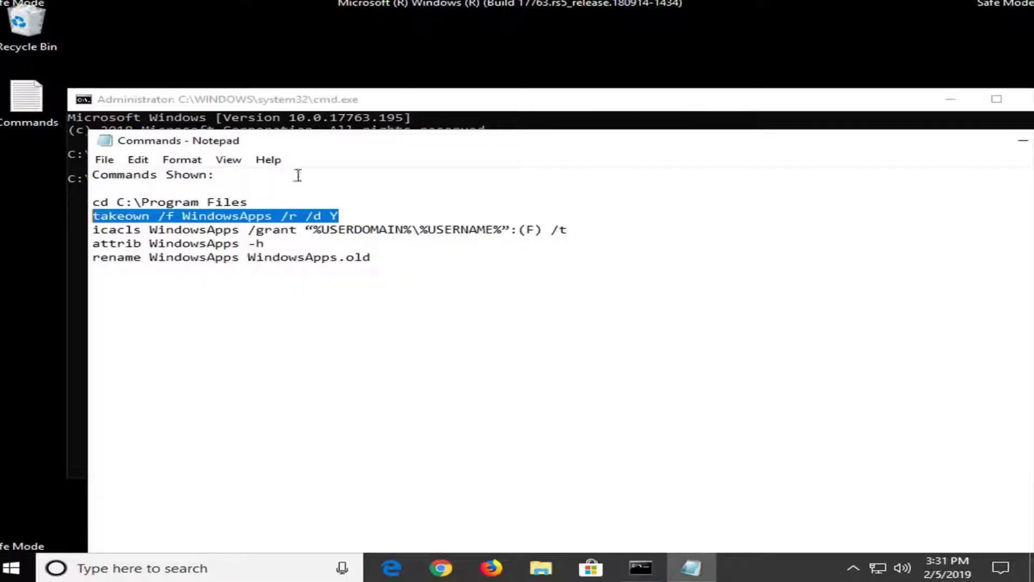
{"action": "left_click", "coordinate": [492, 118]}
{"action": "right_click", "coordinate": [496, 100]}
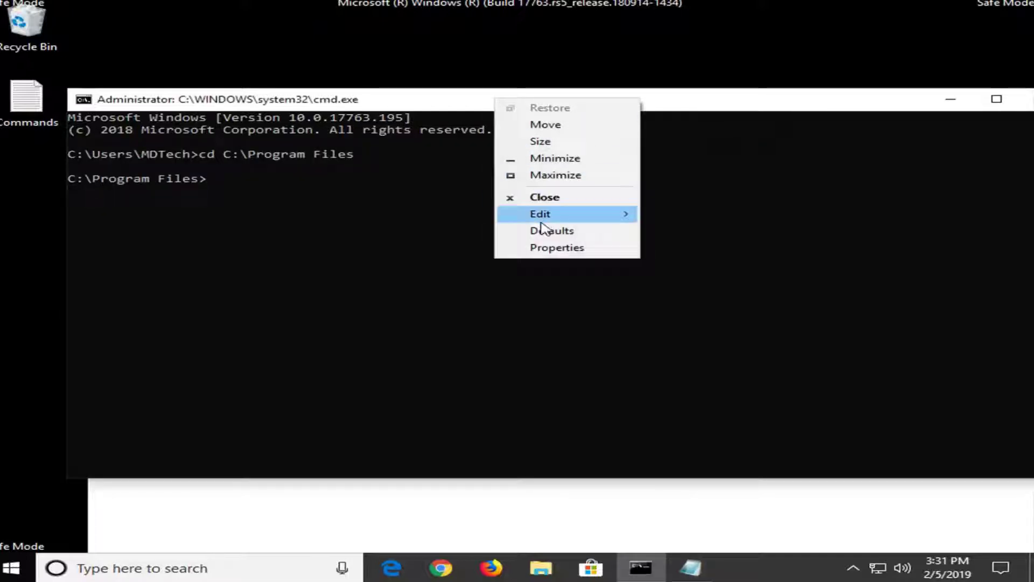
{"action": "mouse_move", "coordinate": [531, 218]}
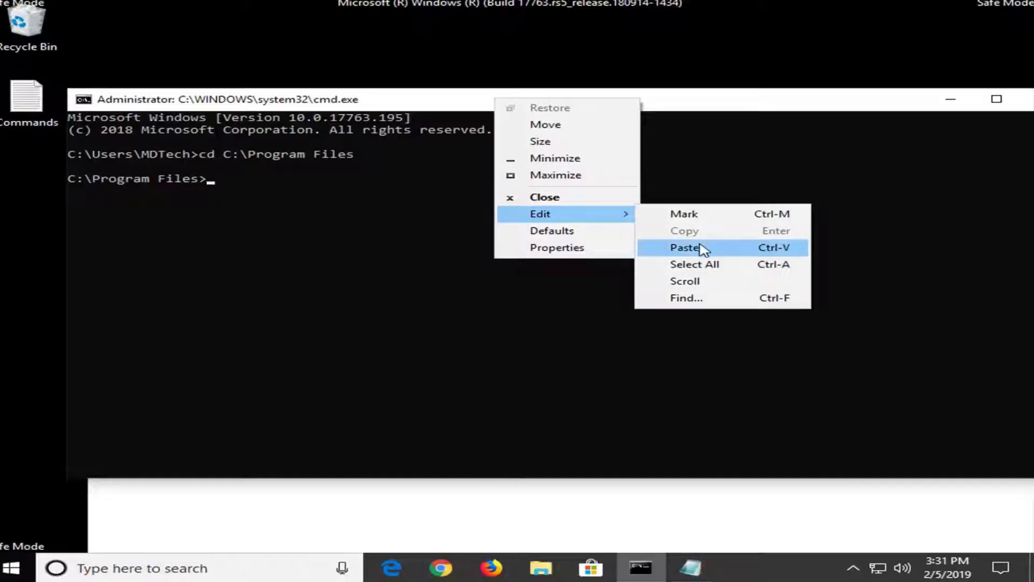
{"action": "mouse_move", "coordinate": [562, 216]}
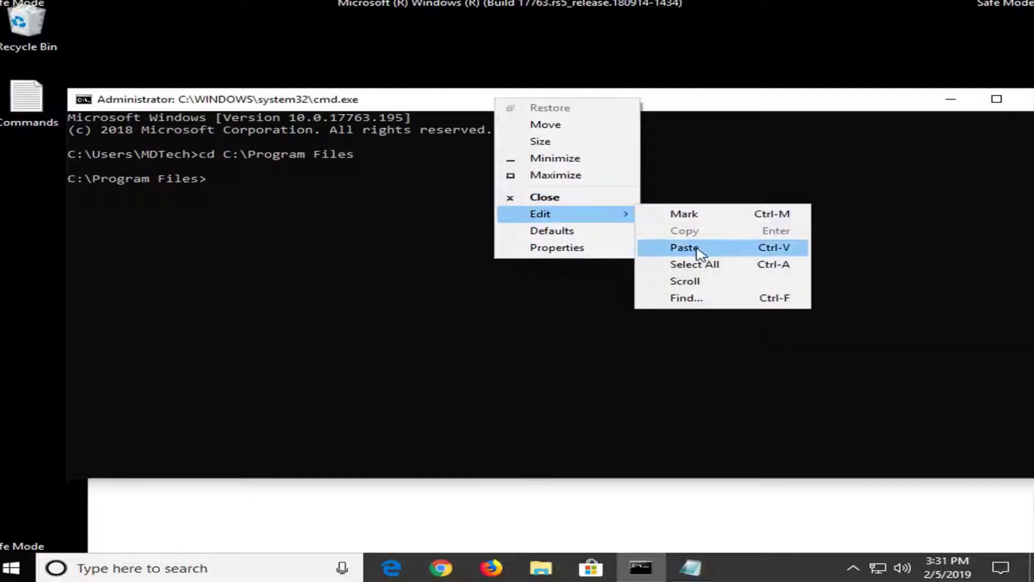
{"action": "left_click", "coordinate": [696, 248]}
{"action": "key", "text": "Return"}
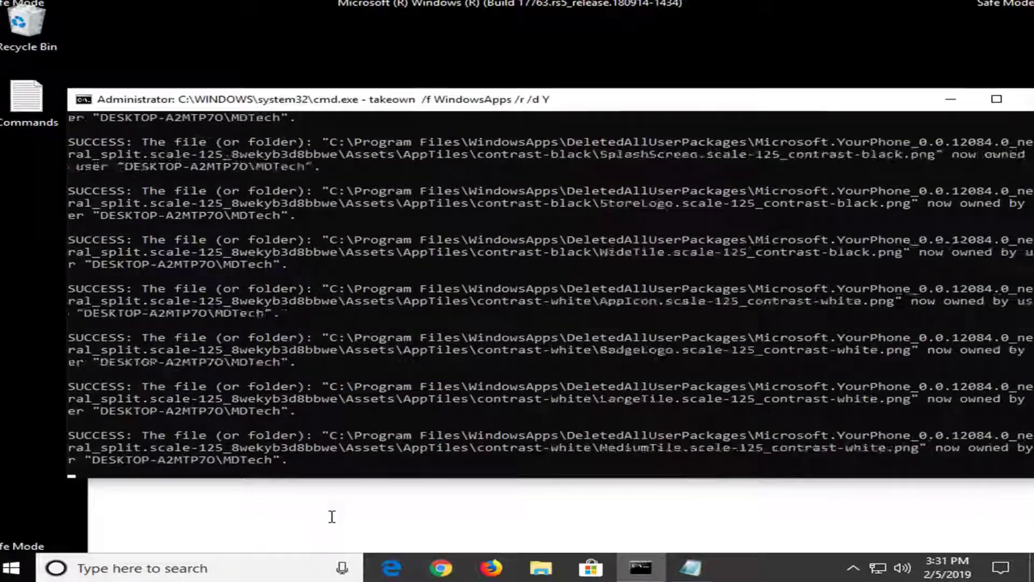
{"action": "left_click", "coordinate": [331, 516]}
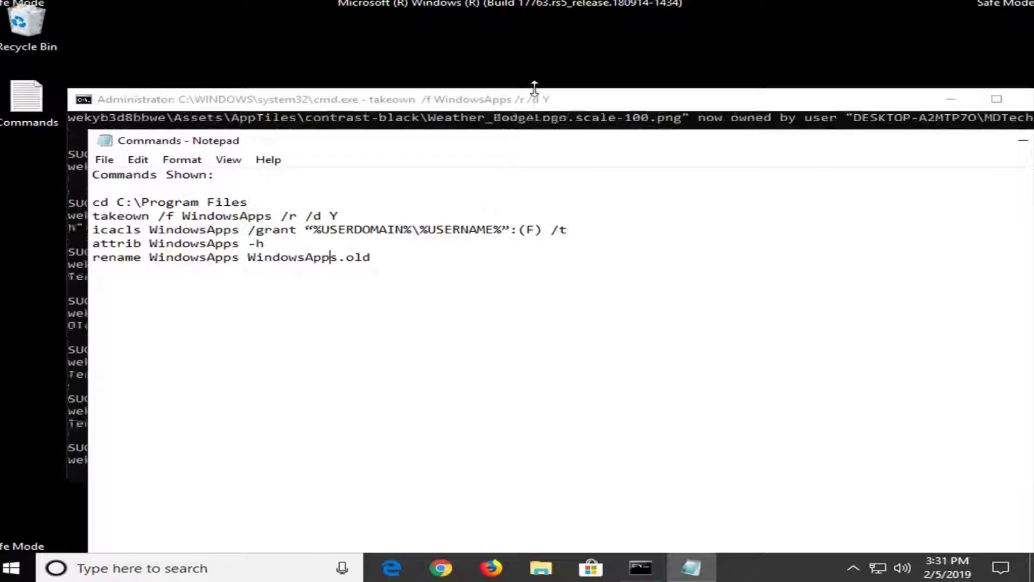
{"action": "left_click", "coordinate": [540, 128]}
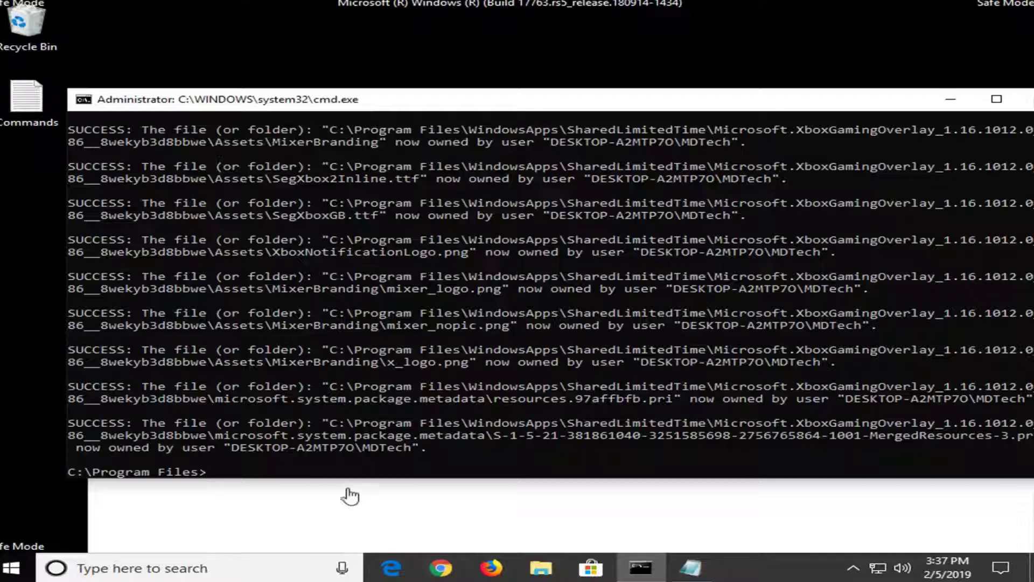
- Copy the icacls WindowsApps /grant "%USERDOMAIN%\%USERNAME%":(F) /t line from the notes and run it in the Command Prompt
{"action": "left_click_drag", "start_coordinate": [540, 107], "coordinate": [683, 107]}
{"action": "left_click", "coordinate": [144, 225]}
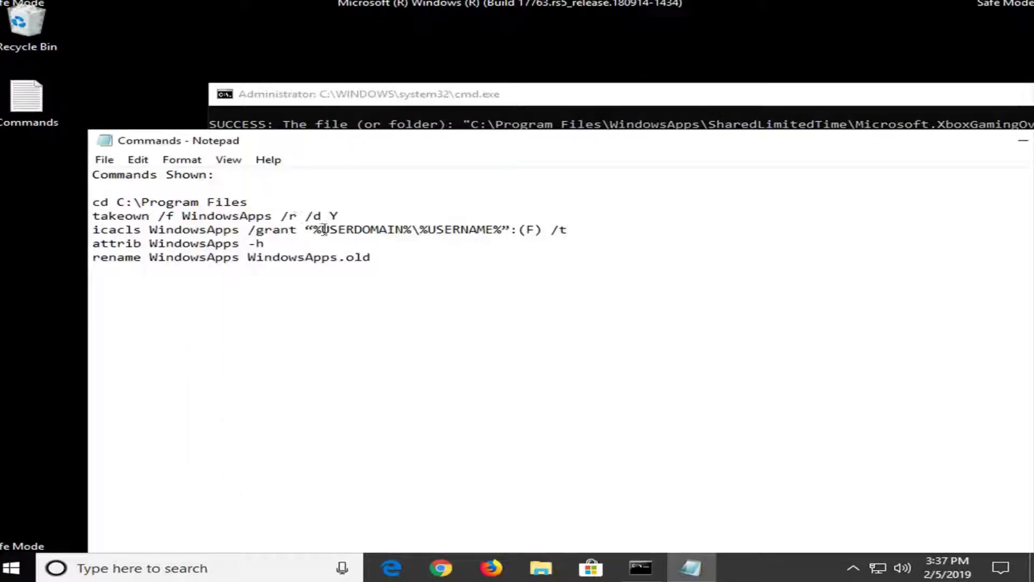
{"action": "left_click_drag", "start_coordinate": [613, 232], "coordinate": [76, 228]}
{"action": "left_click_drag", "start_coordinate": [585, 102], "coordinate": [396, 95]}
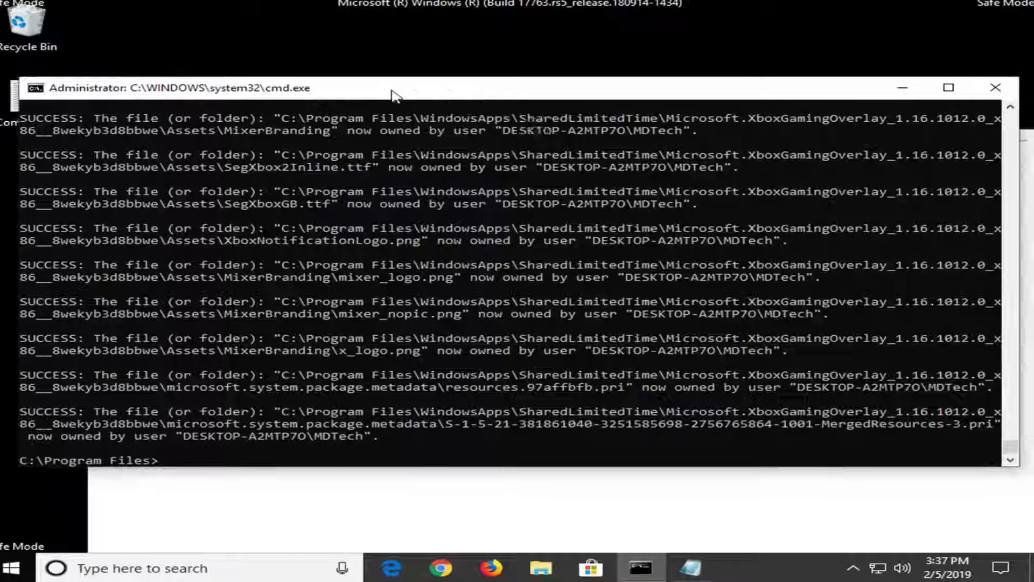
{"action": "right_click", "coordinate": [422, 92]}
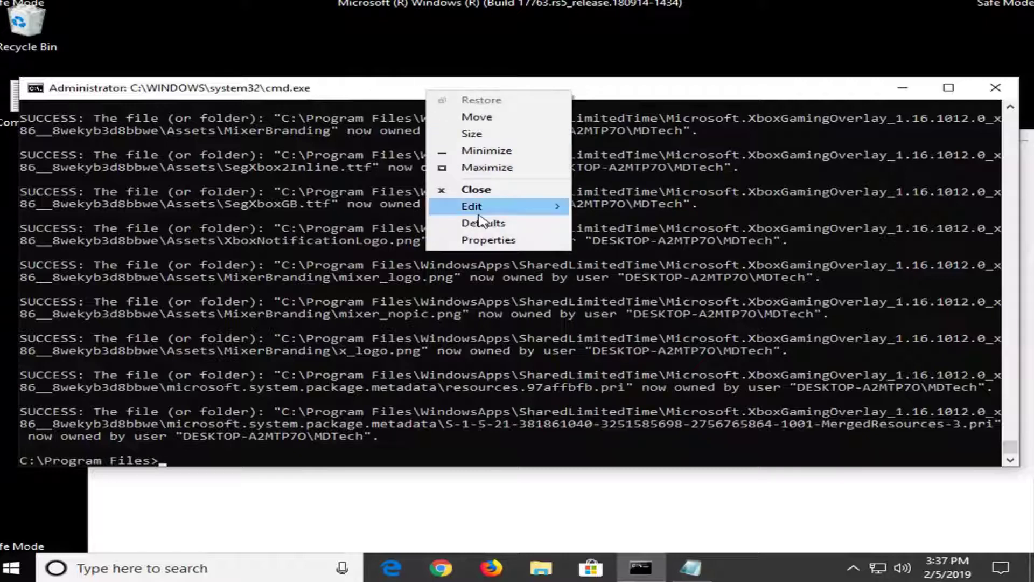
{"action": "mouse_move", "coordinate": [479, 213]}
{"action": "left_click", "coordinate": [653, 238]}
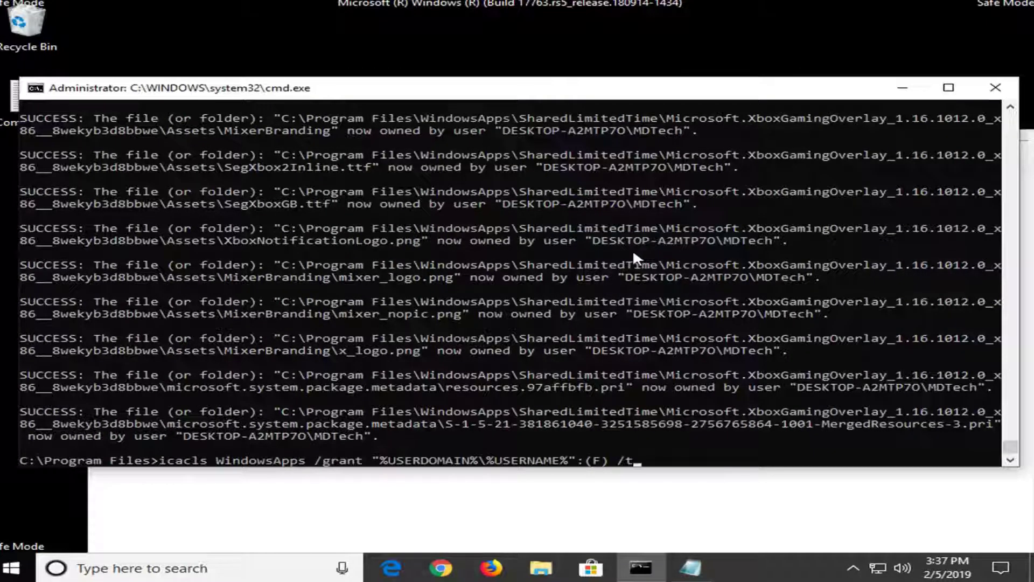
{"action": "key", "text": "Return"}
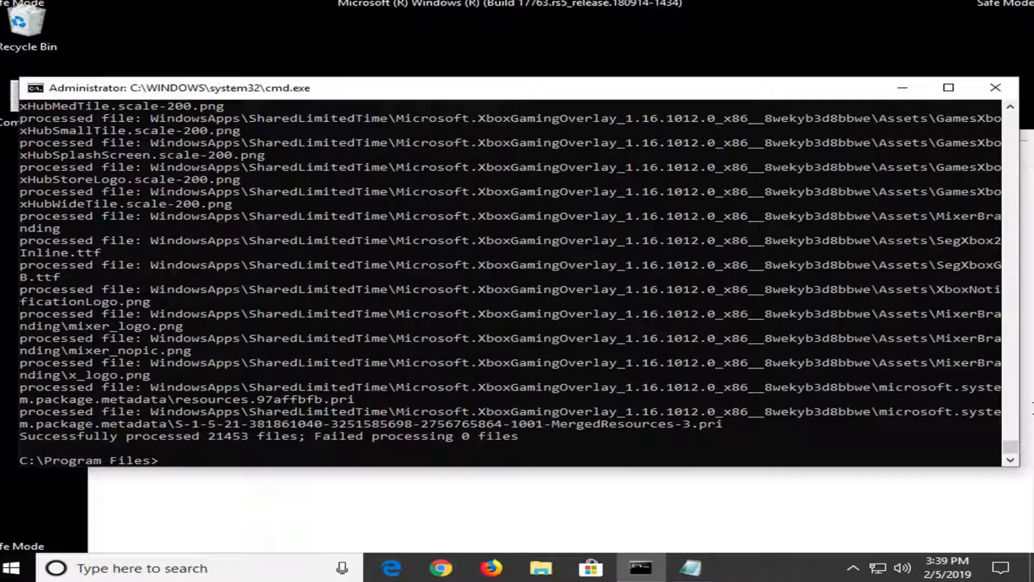
- Copy "attrib WindowsApps -h" from the notes and run it in the Command Prompt to unhide the folder
{"action": "left_click", "coordinate": [284, 493]}
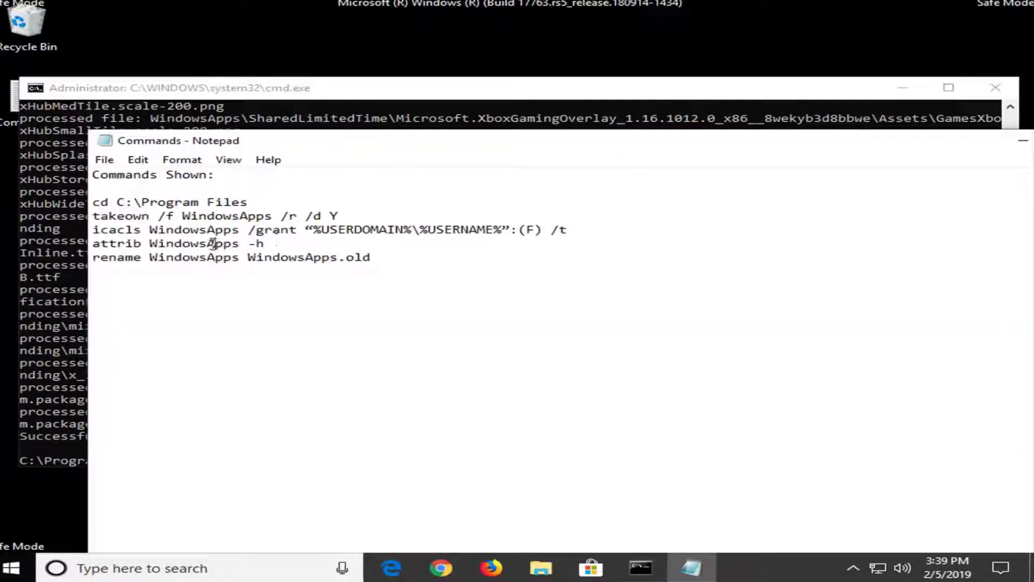
{"action": "left_click_drag", "start_coordinate": [302, 243], "coordinate": [86, 243]}
{"action": "key", "text": "cmd+c"}
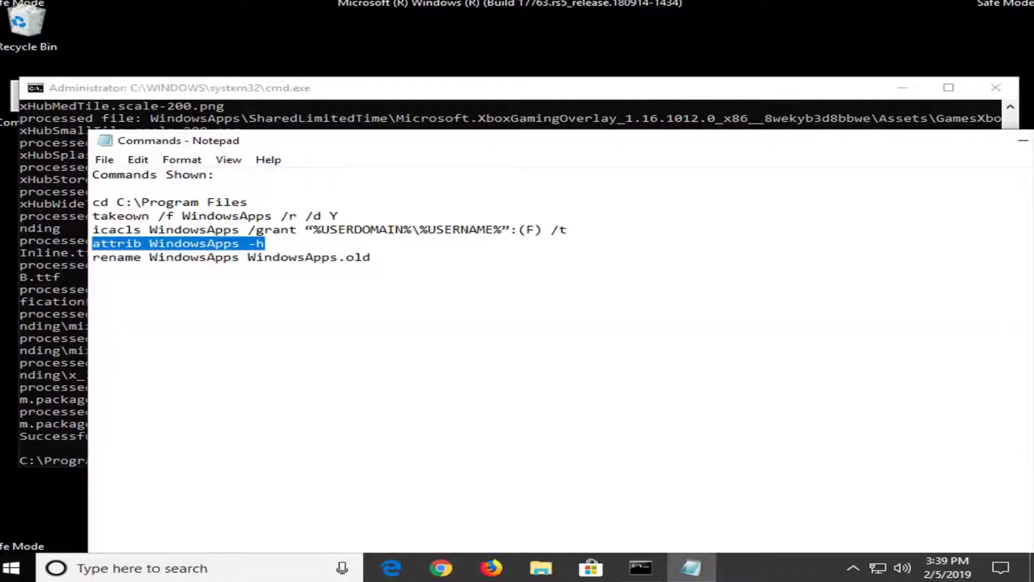
{"action": "left_click", "coordinate": [434, 93]}
{"action": "right_click", "coordinate": [433, 94]}
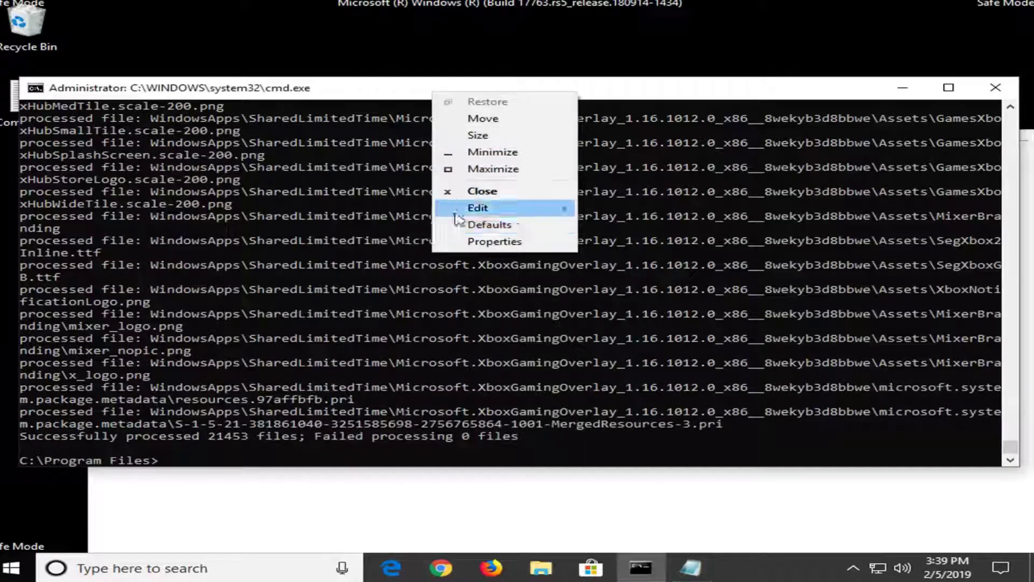
{"action": "mouse_move", "coordinate": [474, 208]}
{"action": "left_click", "coordinate": [622, 242]}
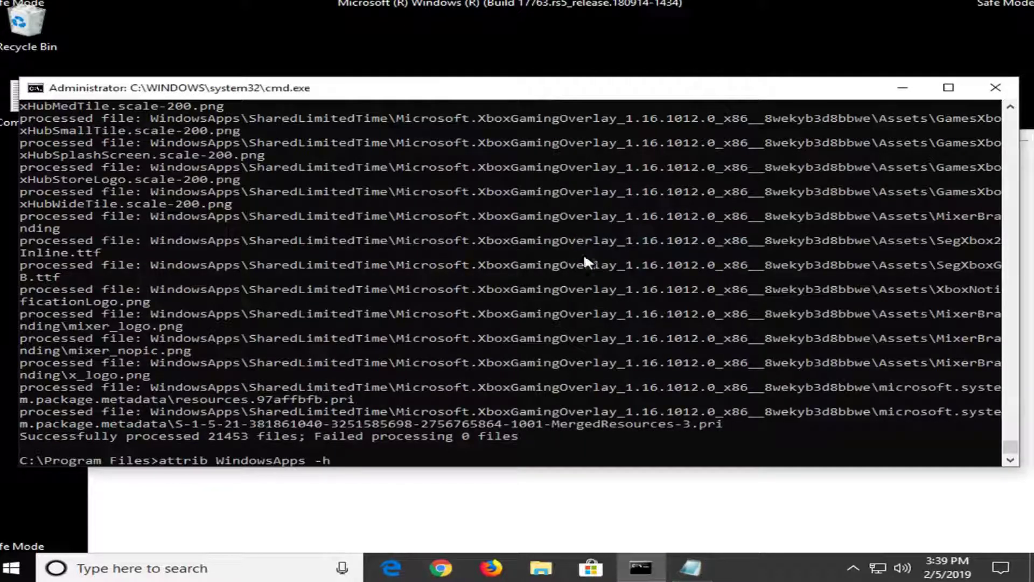
{"action": "key", "text": "Return"}
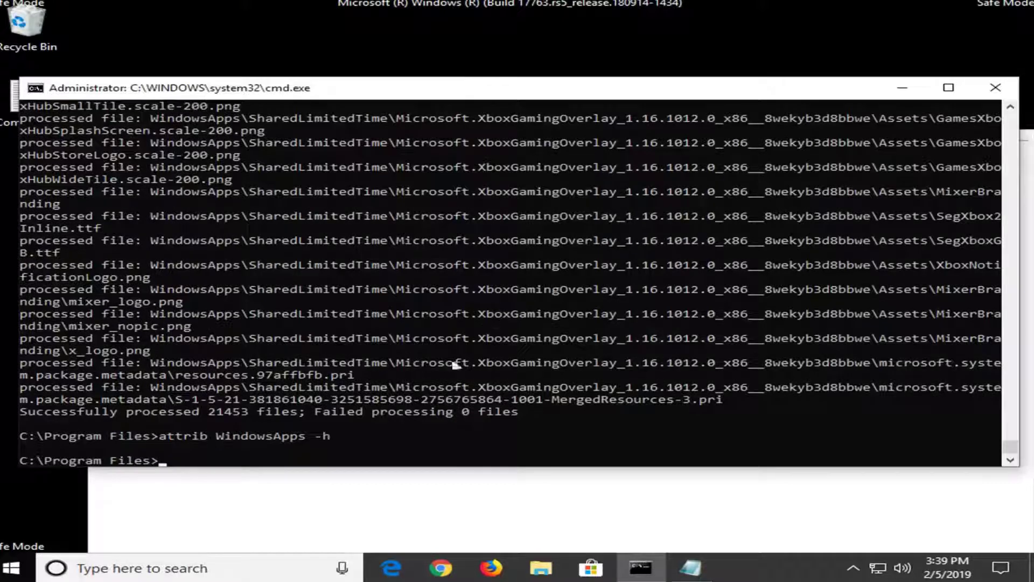
- Try to rename the WindowsApps folder by running the copied command "rename WindowsApps WindowsApps.old" in the Command Prompt
{"action": "left_click", "coordinate": [310, 503]}
{"action": "left_click_drag", "start_coordinate": [371, 257], "coordinate": [93, 263]}
{"action": "key", "text": "cmd+c"}
{"action": "left_click", "coordinate": [410, 91]}
{"action": "right_click", "coordinate": [410, 91]}
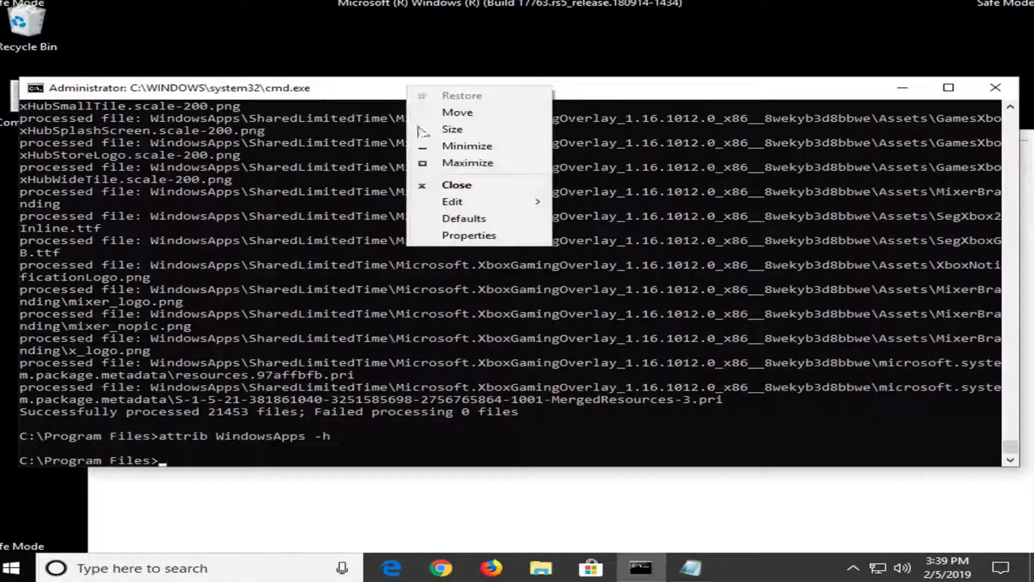
{"action": "mouse_move", "coordinate": [455, 201]}
{"action": "left_click", "coordinate": [649, 237]}
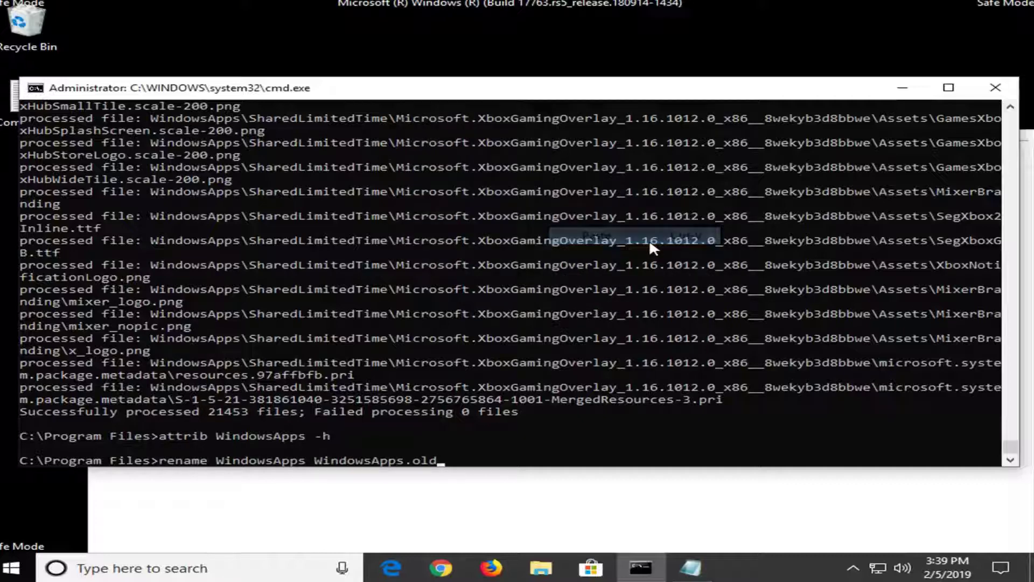
{"action": "key", "text": "Return"}
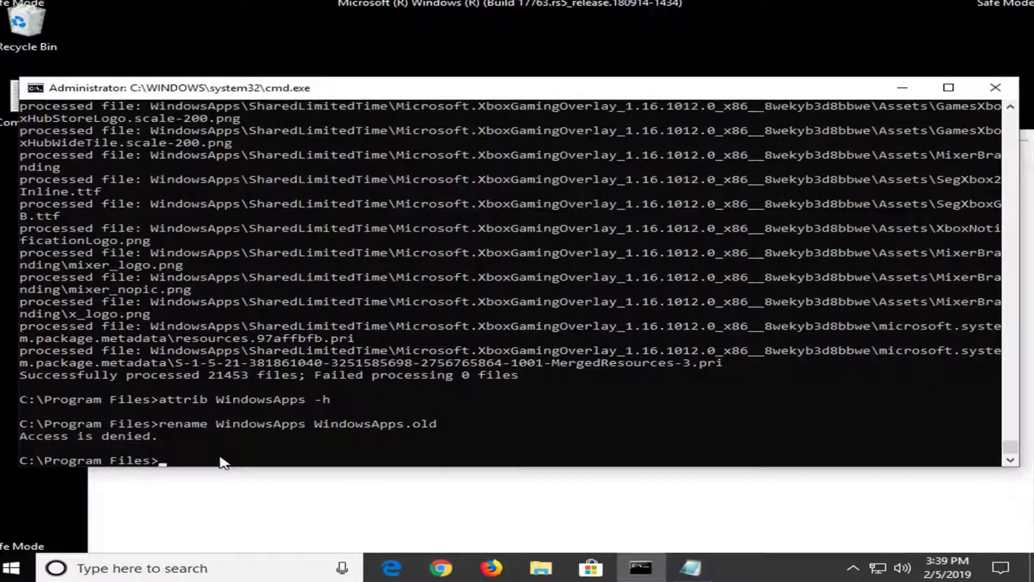
{"action": "scroll", "coordinate": [223, 416], "scroll_direction": "up", "scroll_amount": 1}
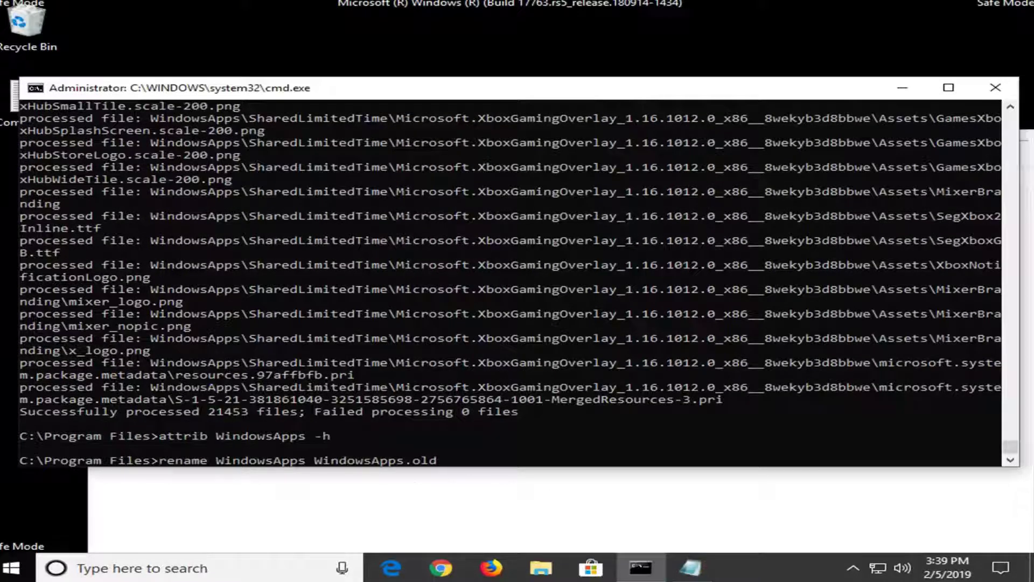
- Close the Command Prompt and the Commands text file
{"action": "left_click", "coordinate": [995, 90]}
{"action": "left_click_drag", "start_coordinate": [939, 154], "coordinate": [769, 157]}
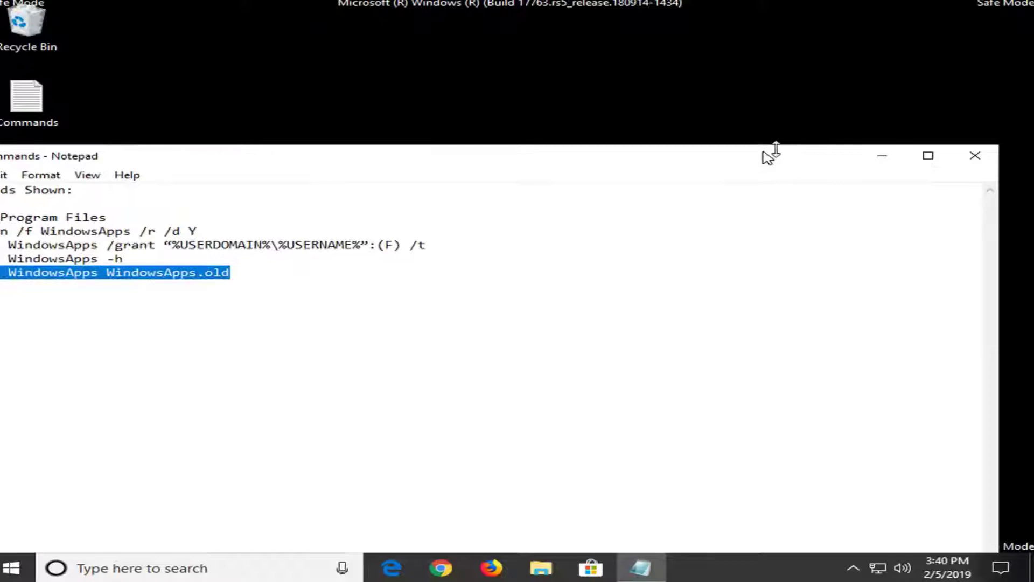
{"action": "left_click", "coordinate": [975, 155]}
- Restart the computer and sign back in to the Windows account
{"action": "left_click", "coordinate": [12, 567]}
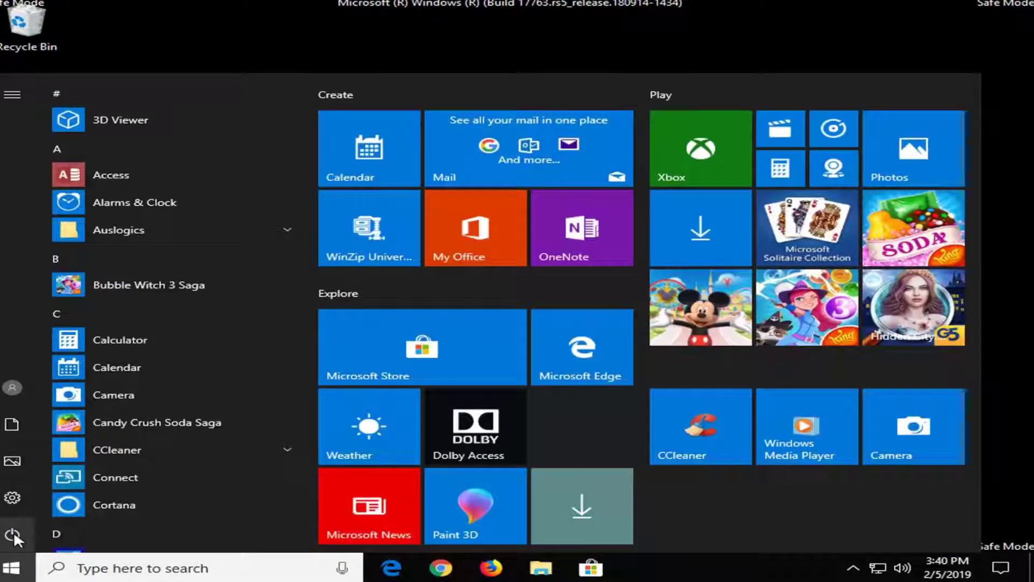
{"action": "left_click", "coordinate": [14, 532]}
{"action": "left_click", "coordinate": [37, 492]}
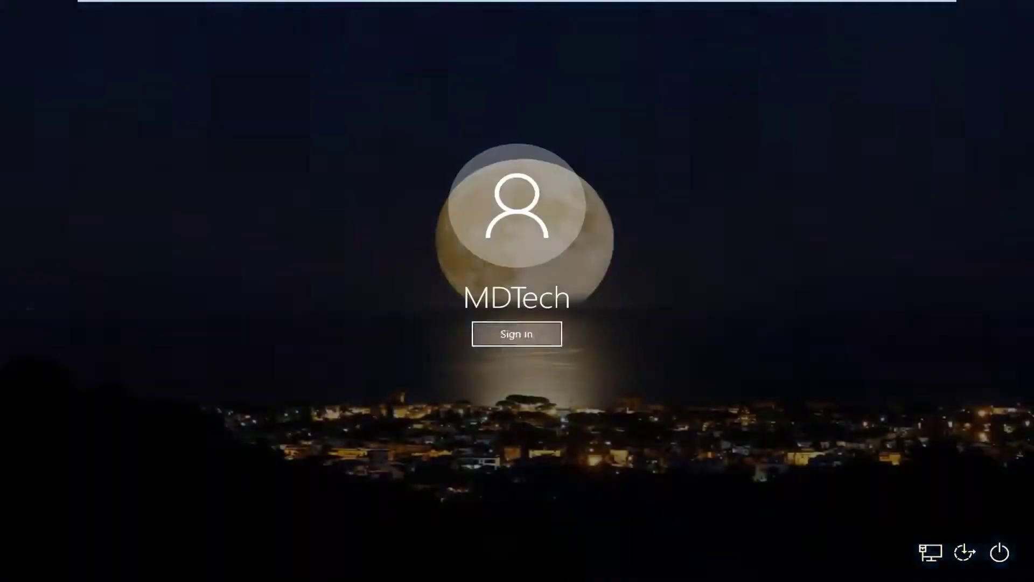
{"action": "key", "text": "Return"}
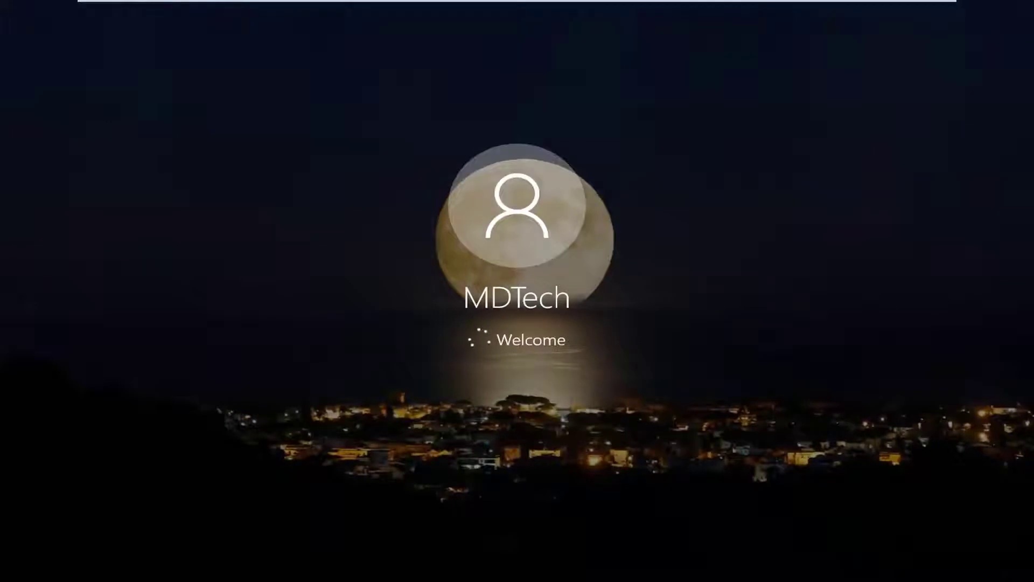